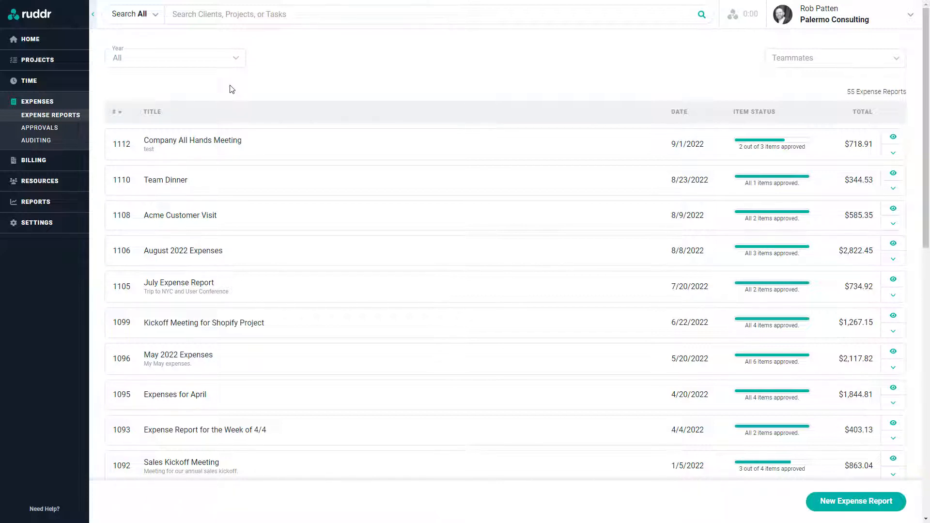
# Filter the expense reports to 2020, clear the year filter back to all 55, and open the Teammates filter
pyautogui.click(223, 63)
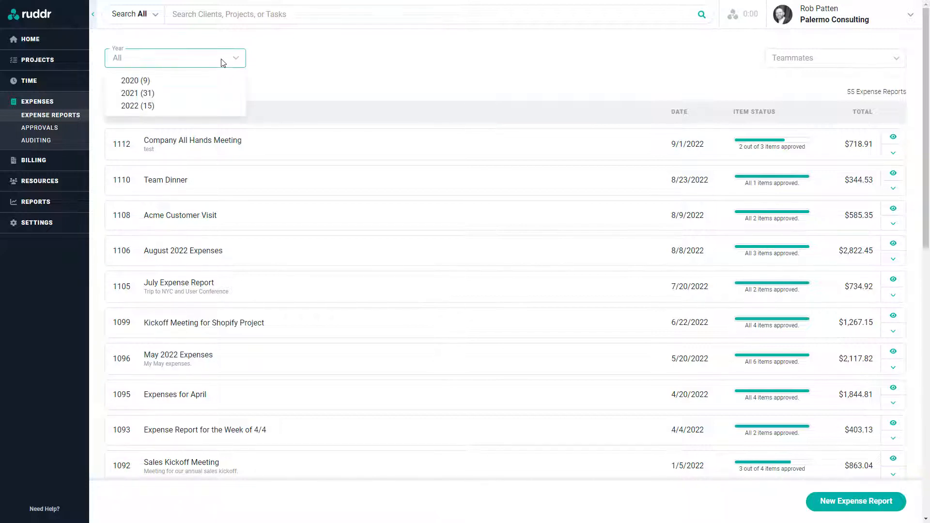
pyautogui.click(196, 81)
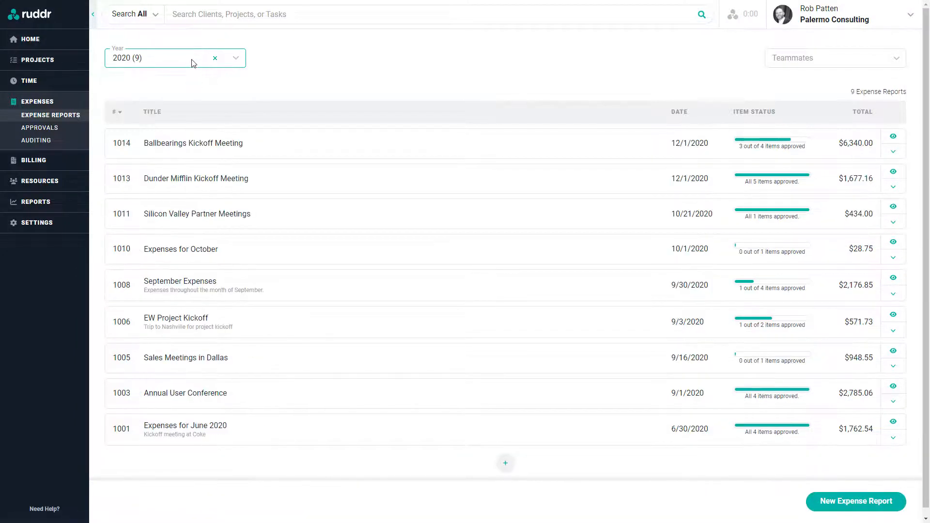
pyautogui.click(214, 58)
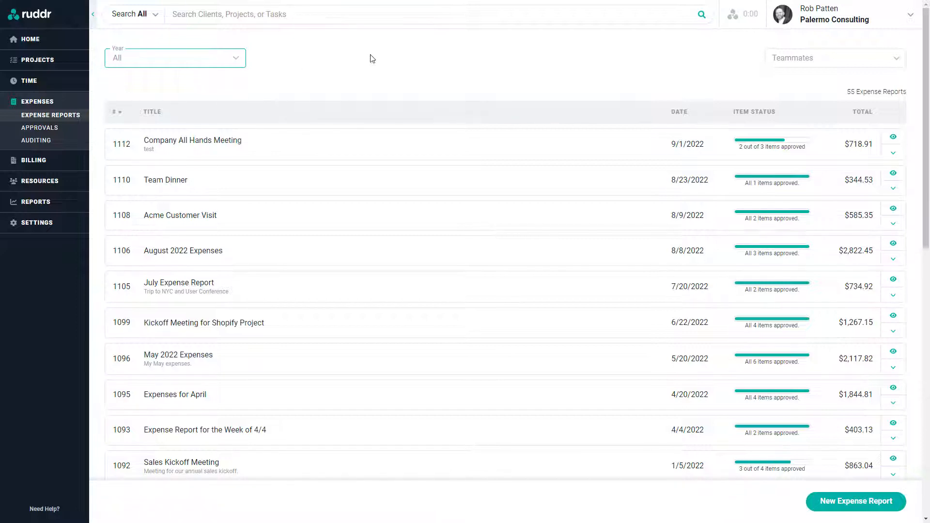
pyautogui.click(804, 59)
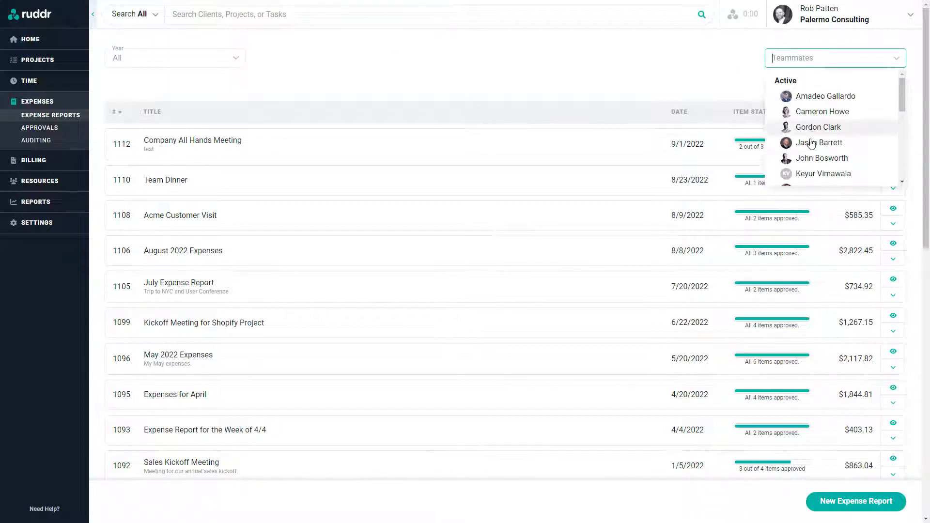
pyautogui.moveTo(784, 96)
pyautogui.click(646, 63)
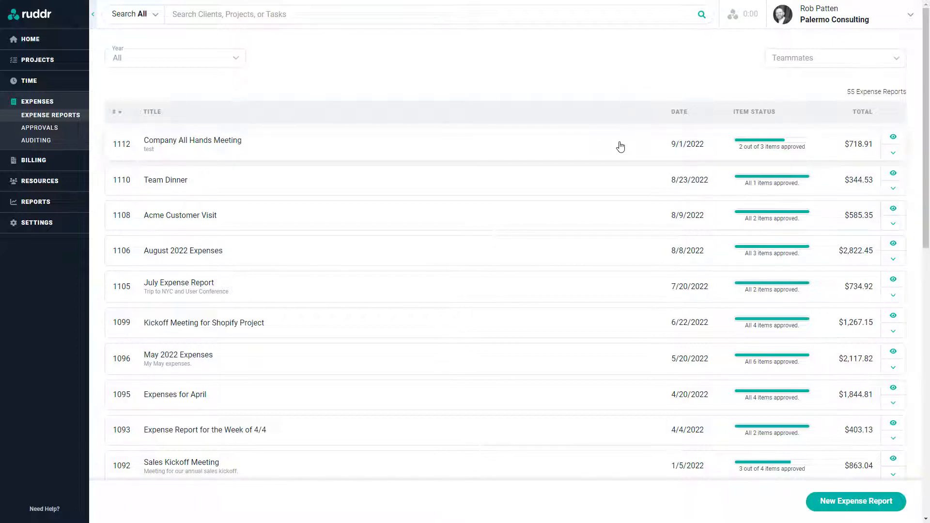
pyautogui.click(899, 155)
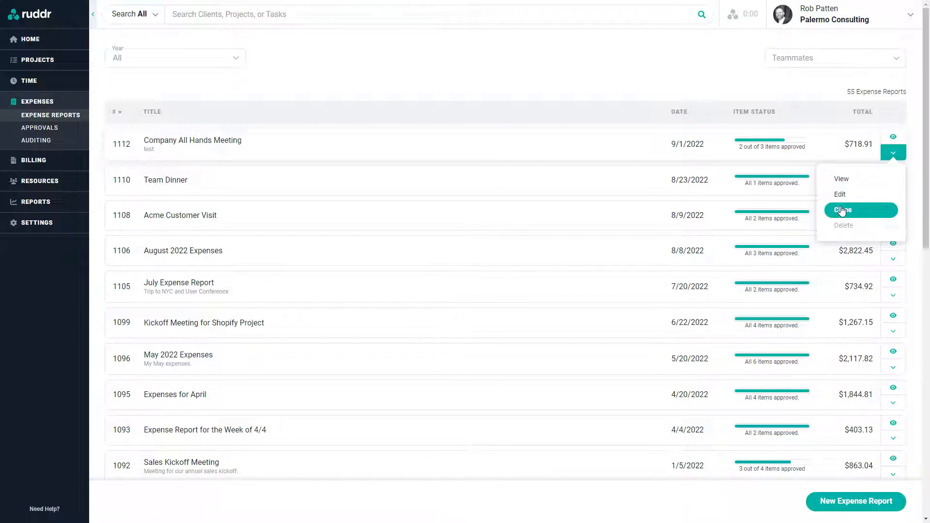
pyautogui.moveTo(844, 225)
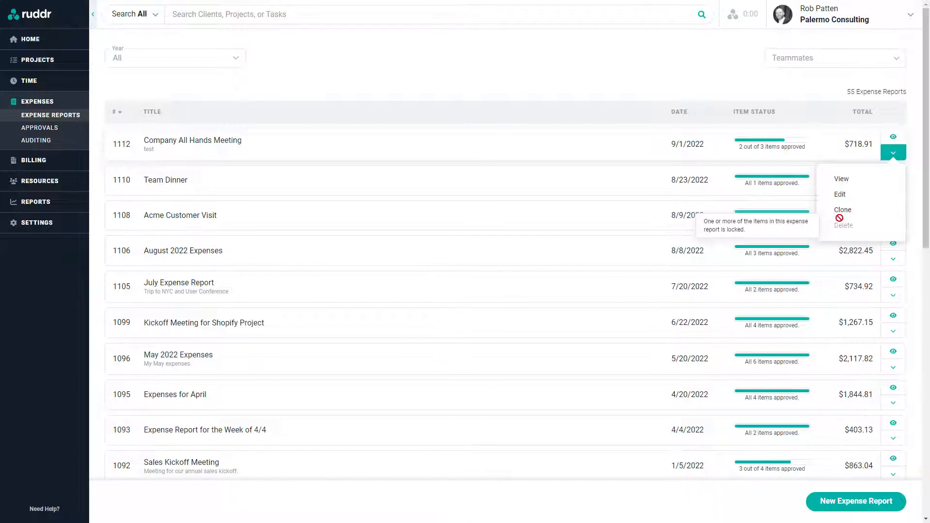
pyautogui.click(701, 83)
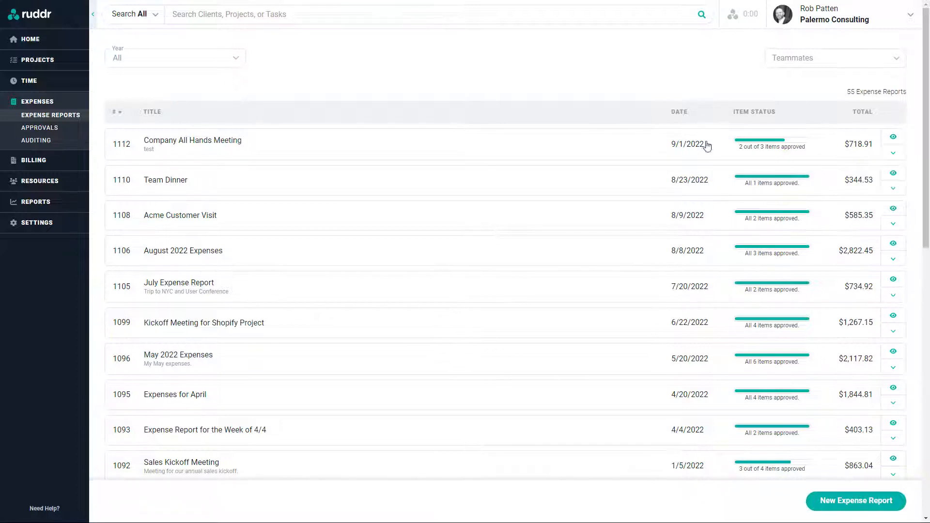
# Create report 'September Expenses' dated September 22, 2022 with notes 'Expenses from.September', and save it
pyautogui.click(849, 503)
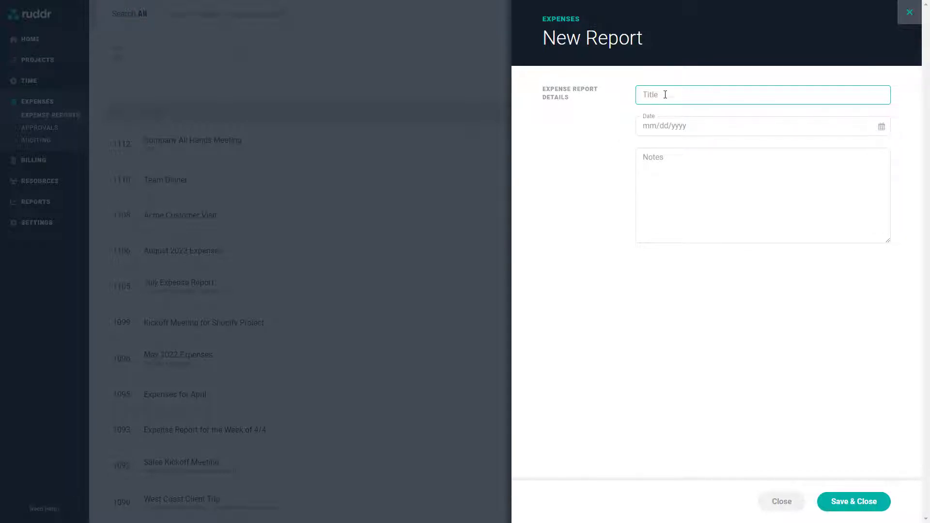
pyautogui.write('September Expenses')
pyautogui.click(706, 125)
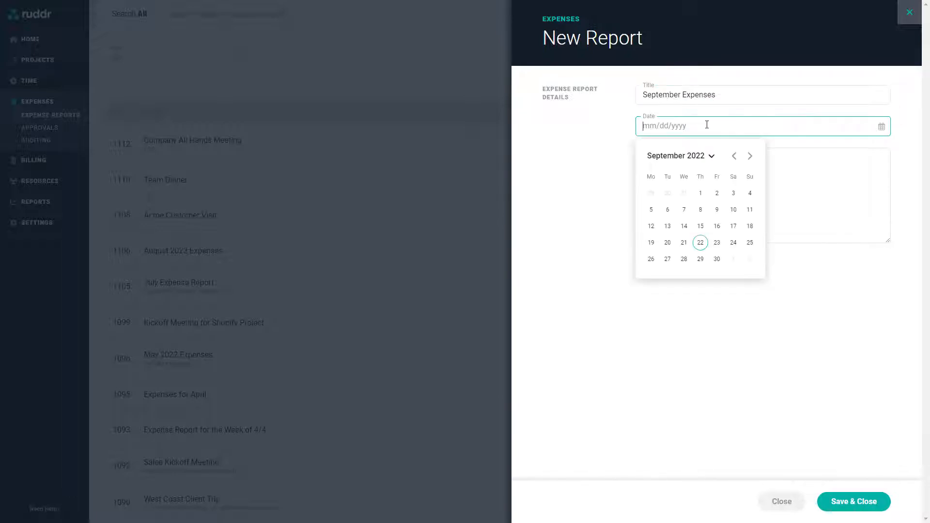
pyautogui.click(697, 247)
pyautogui.click(661, 159)
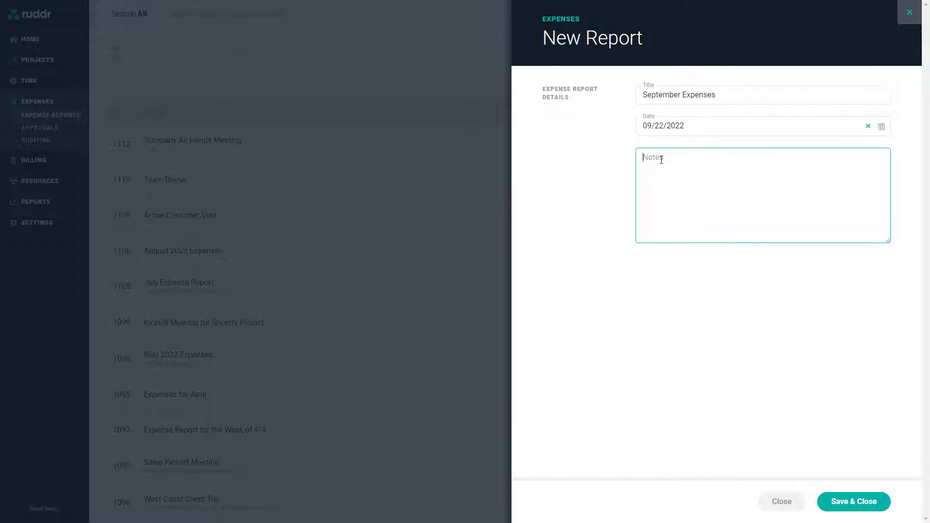
pyautogui.write('Expenses from.September')
pyautogui.click(845, 503)
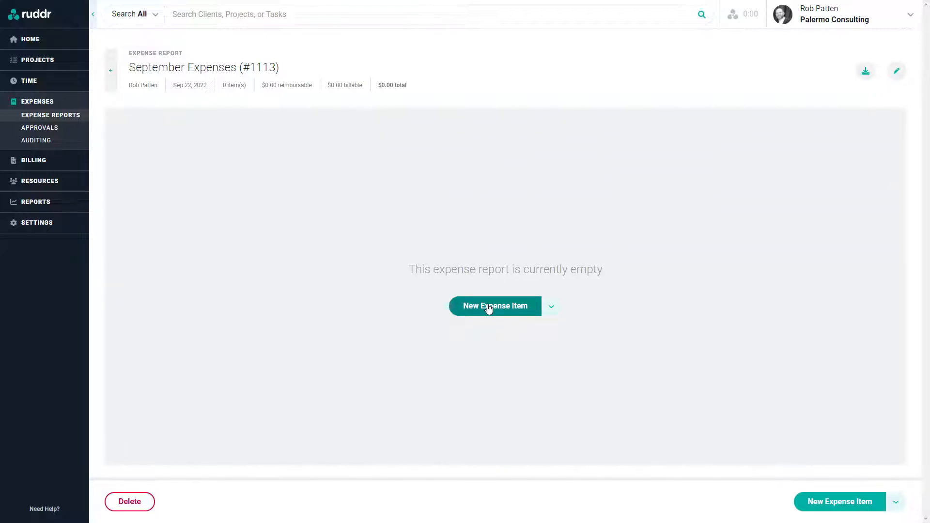
# Start a new expense item on the empty September Expenses report #1113
pyautogui.click(489, 309)
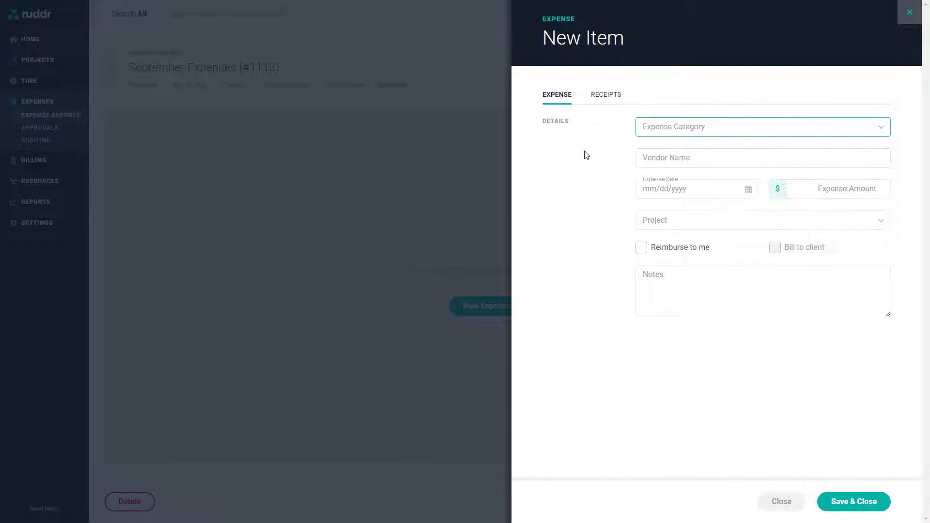
# Make the item an Airfare expense from vendor Delta dated 09/13/2022 for $564.23
pyautogui.click(674, 128)
pyautogui.click(654, 152)
pyautogui.click(657, 162)
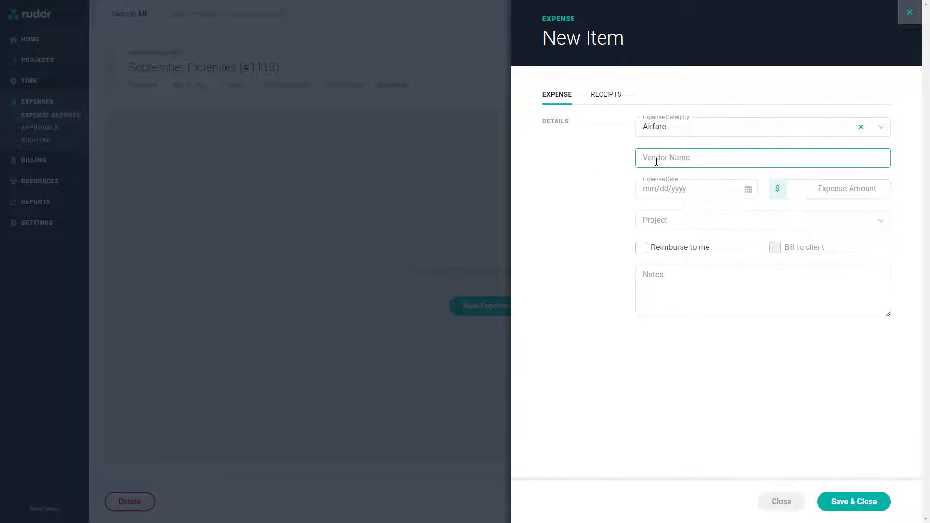
pyautogui.write('Delta')
pyautogui.click(614, 183)
pyautogui.click(673, 192)
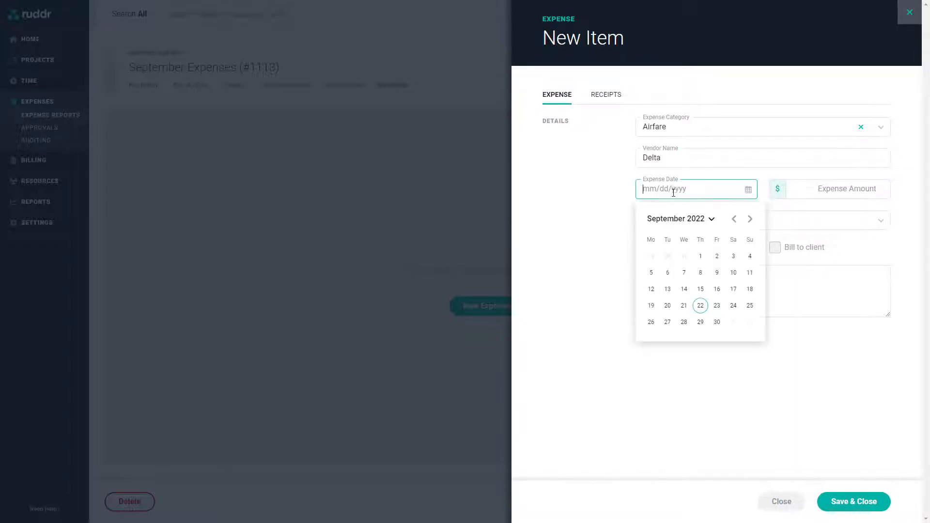
pyautogui.click(667, 288)
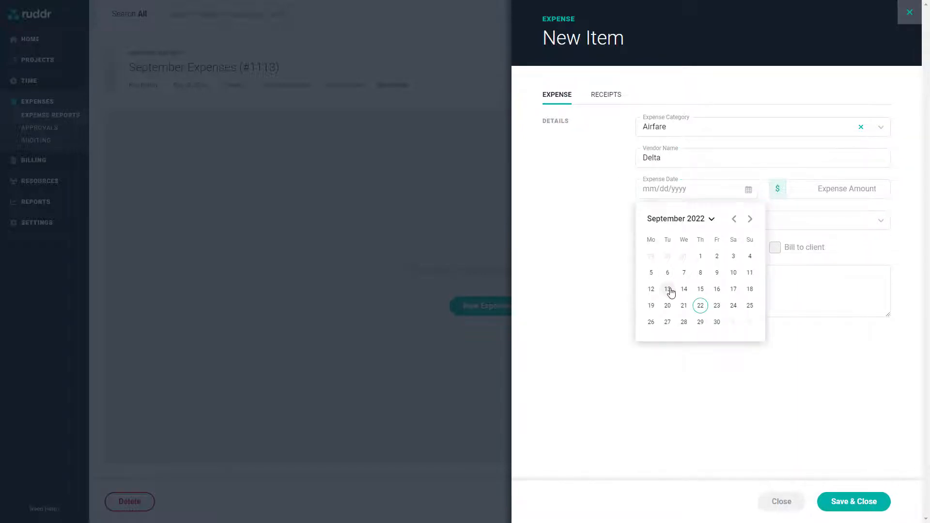
pyautogui.click(841, 190)
pyautogui.write('564.23')
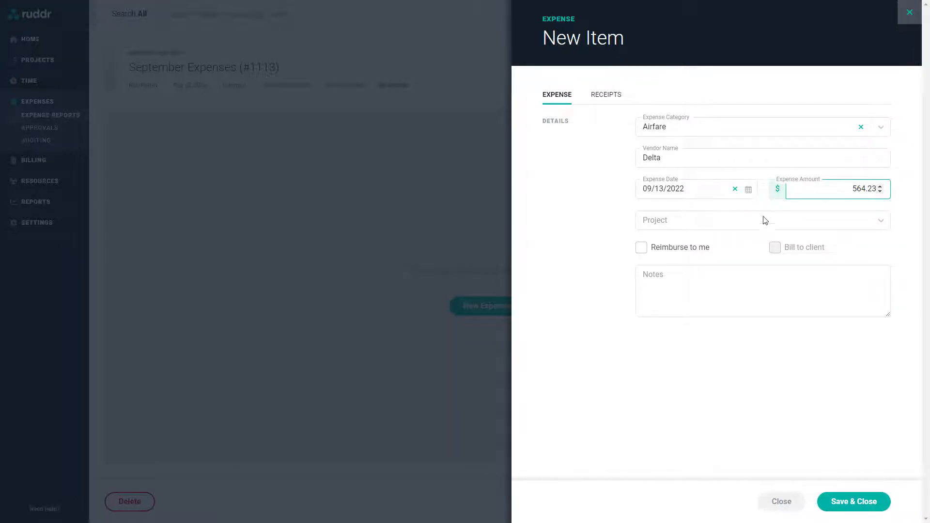
# Charge it to BigTop Circus / Digital Transformation, bill to client, and note 'Flight to kickoff meeting'
pyautogui.click(727, 222)
pyautogui.scroll(-3, 719, 286)
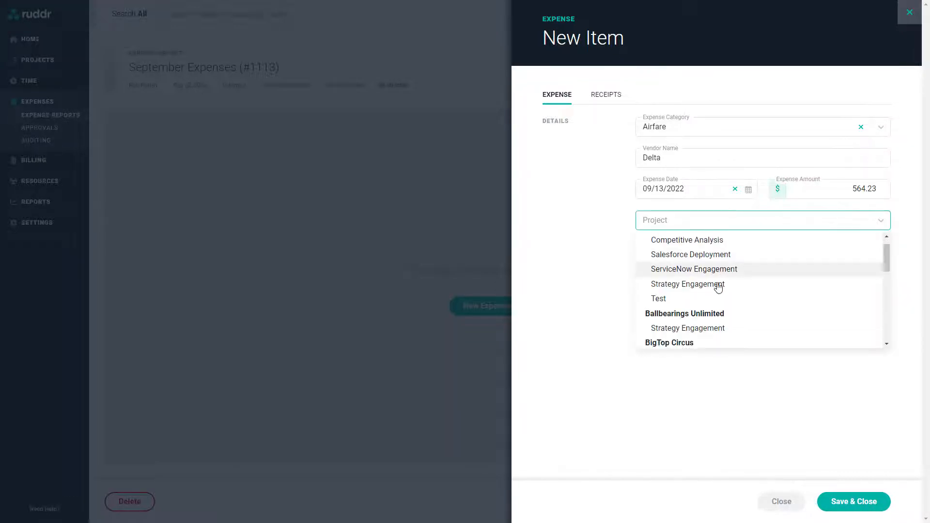
pyautogui.click(736, 285)
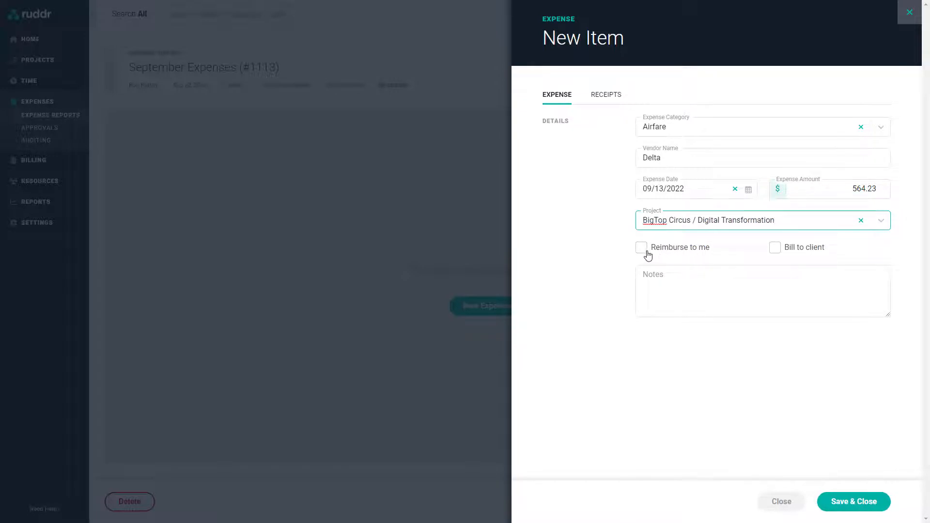
pyautogui.click(775, 249)
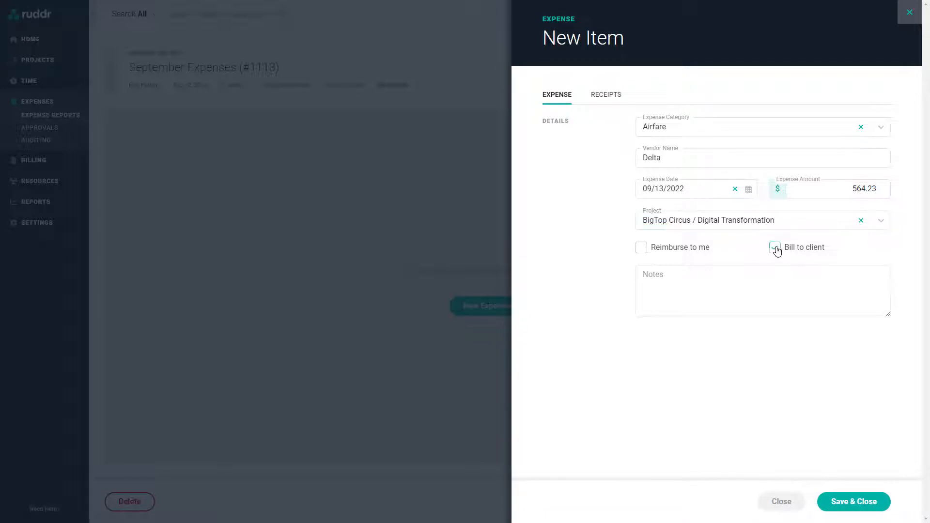
pyautogui.click(658, 279)
pyautogui.write('F')
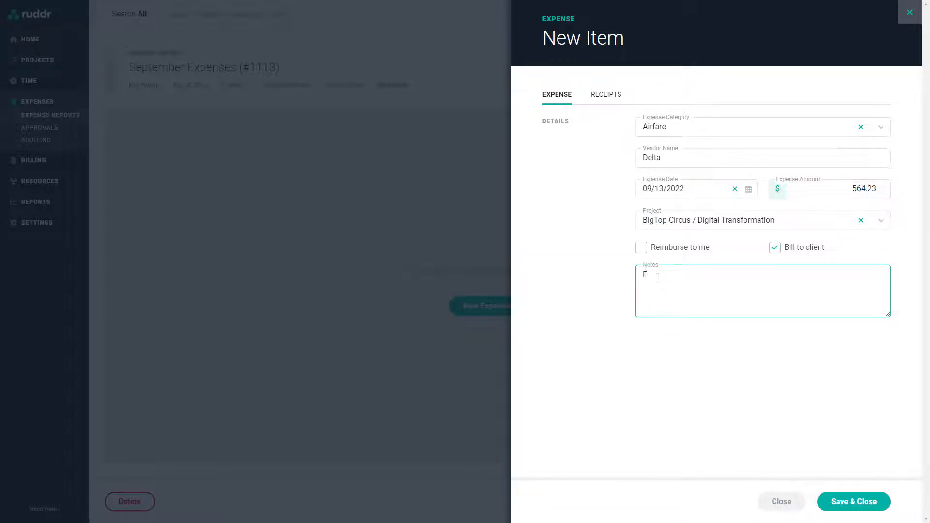
pyautogui.write('light to kickoff meeting')
pyautogui.click(600, 253)
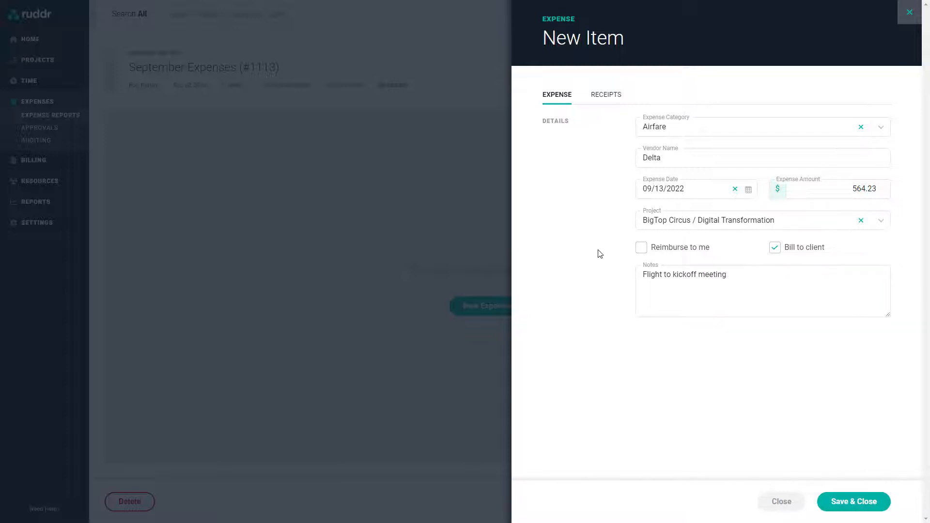
pyautogui.click(601, 98)
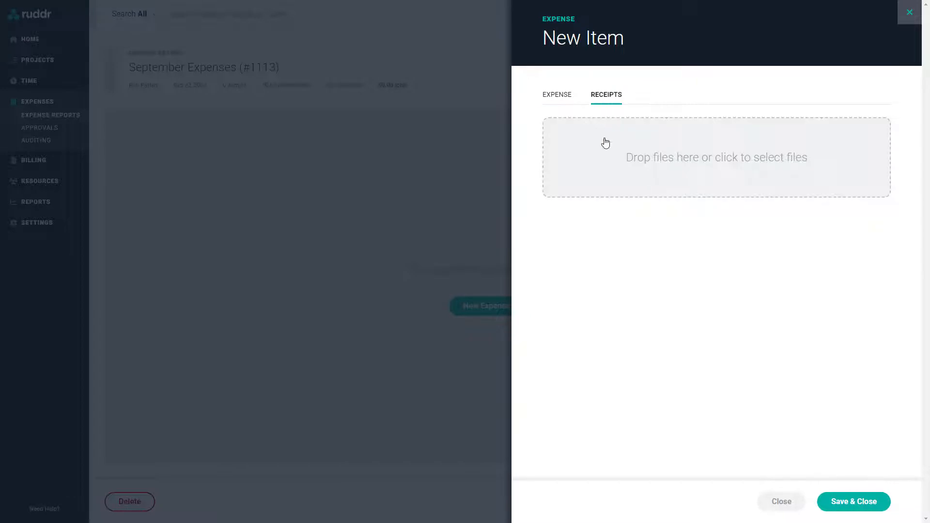
# Attach receipt-6.jpg to the Delta airfare item and save it to the report
pyautogui.click(641, 159)
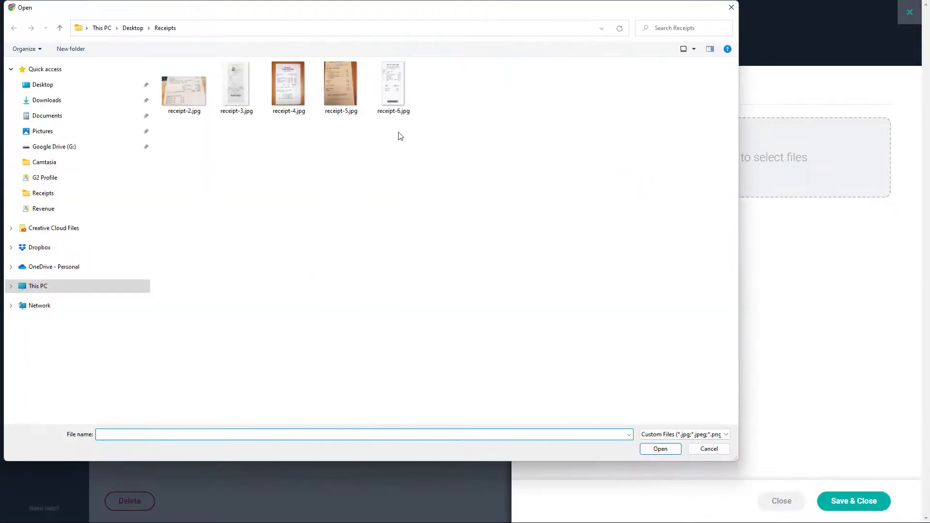
pyautogui.doubleClick(394, 87)
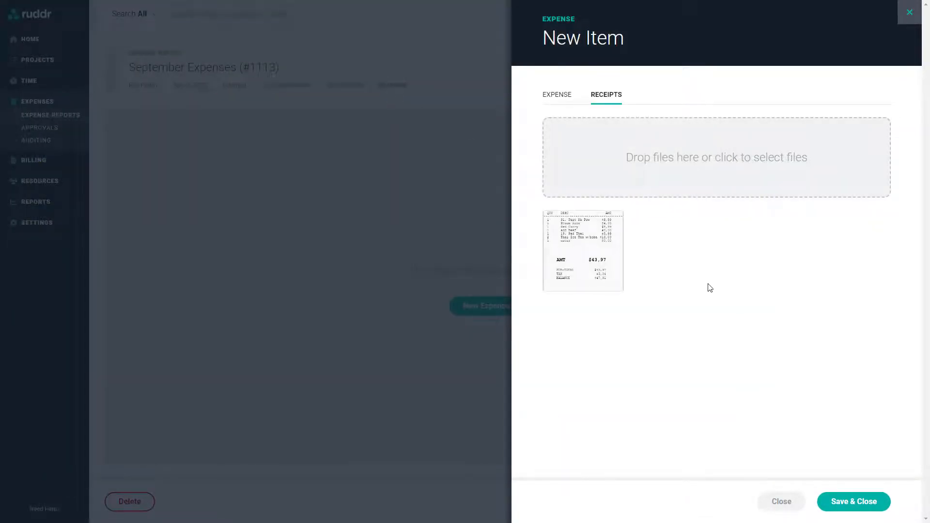
pyautogui.click(563, 101)
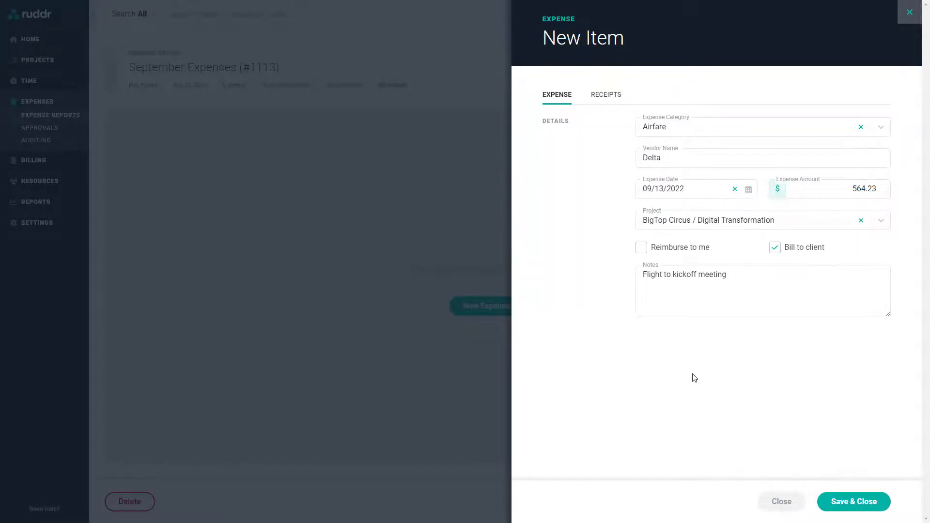
pyautogui.click(837, 504)
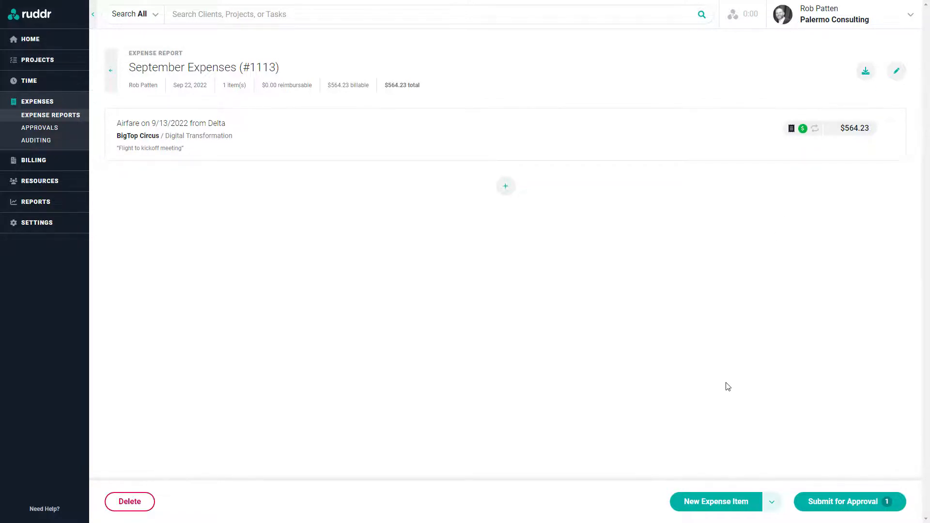
# Start a second expense item and set its category to Mileage instead of Client/Prospect Meal
pyautogui.click(705, 503)
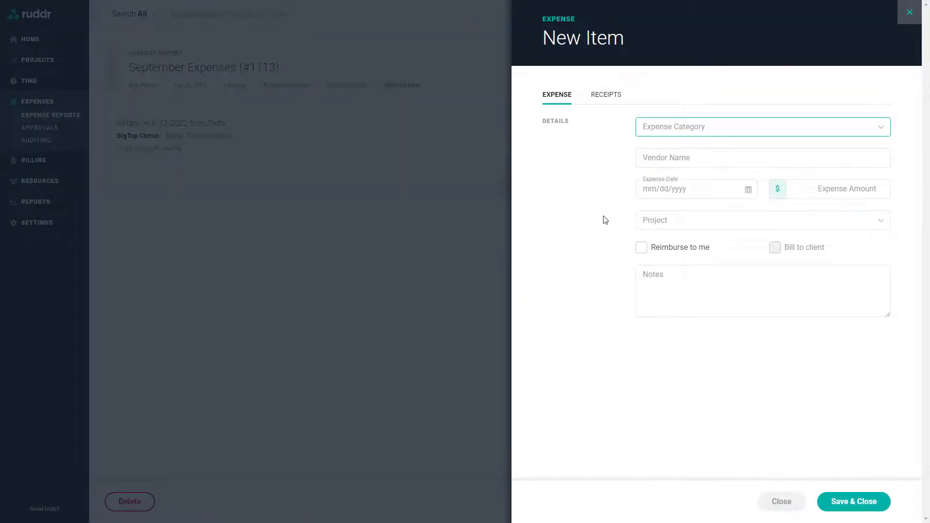
pyautogui.click(666, 129)
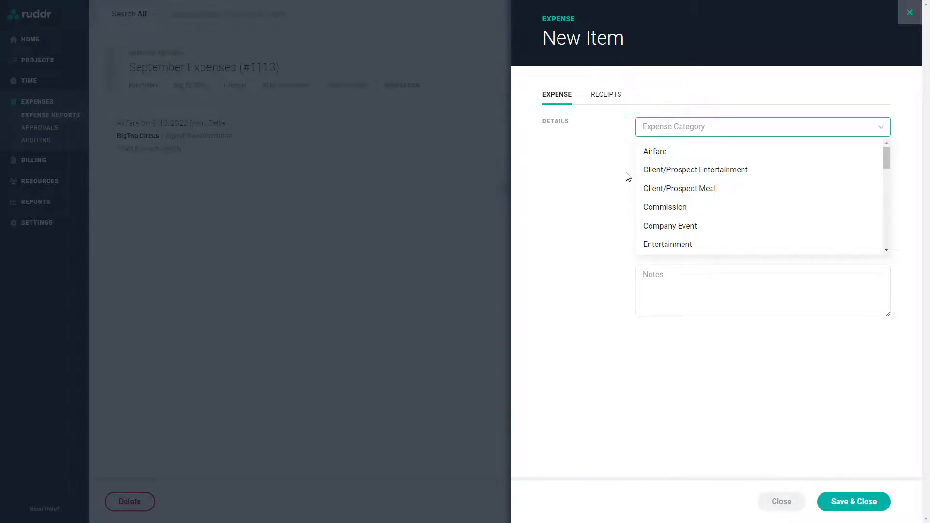
pyautogui.click(682, 191)
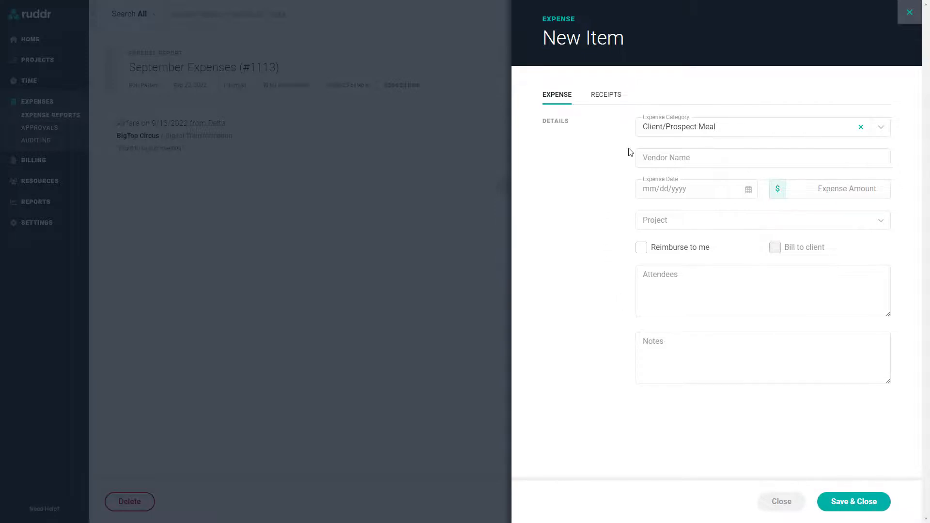
pyautogui.click(660, 128)
pyautogui.scroll(-4, 671, 173)
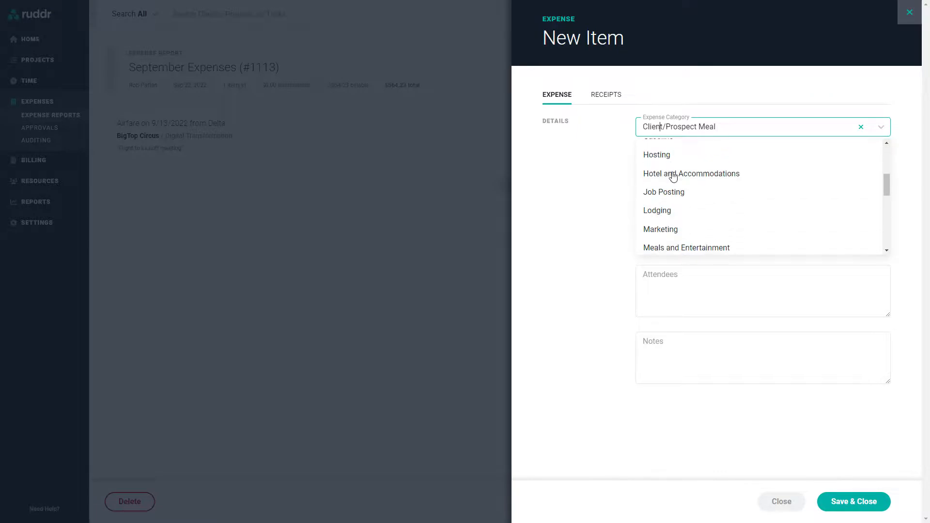
pyautogui.scroll(-1, 683, 182)
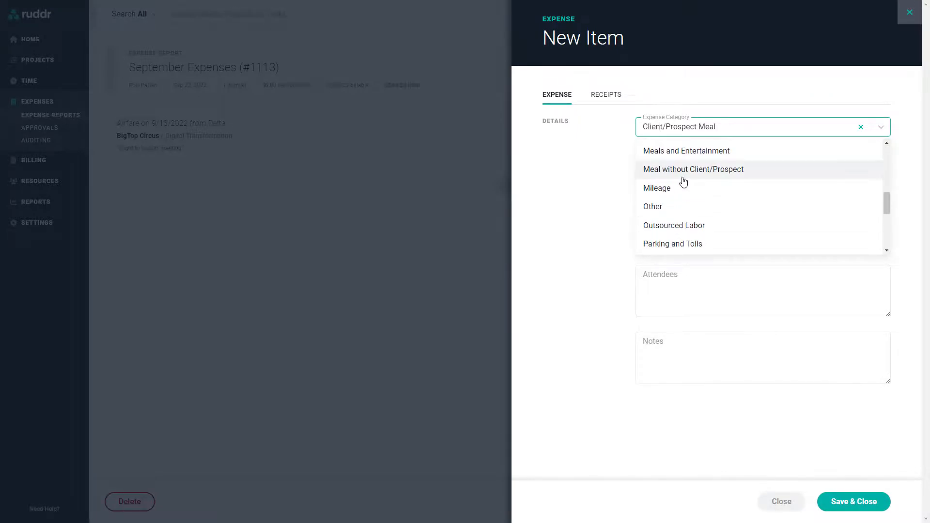
pyautogui.click(661, 193)
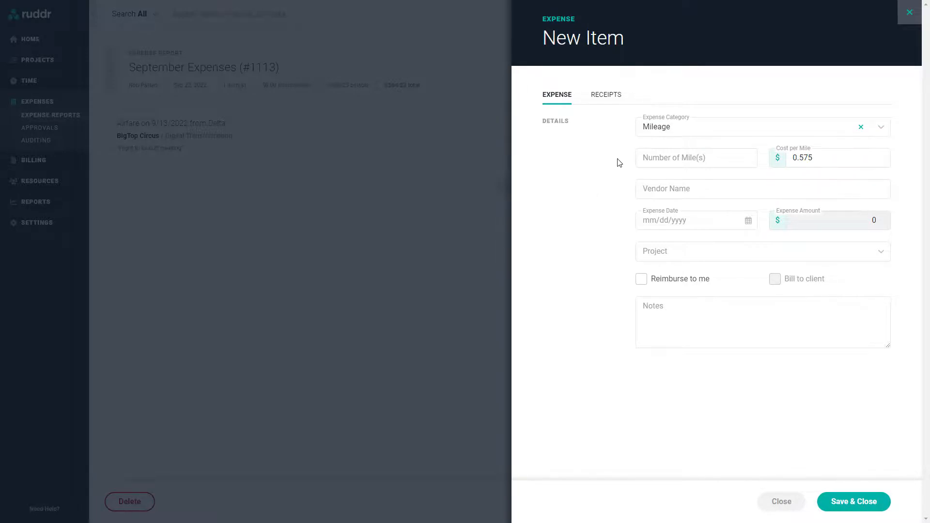
# Enter 110 miles dated 09/13/2022 for project BigTop Circus / Digital Transformation
pyautogui.click(662, 159)
pyautogui.write('110')
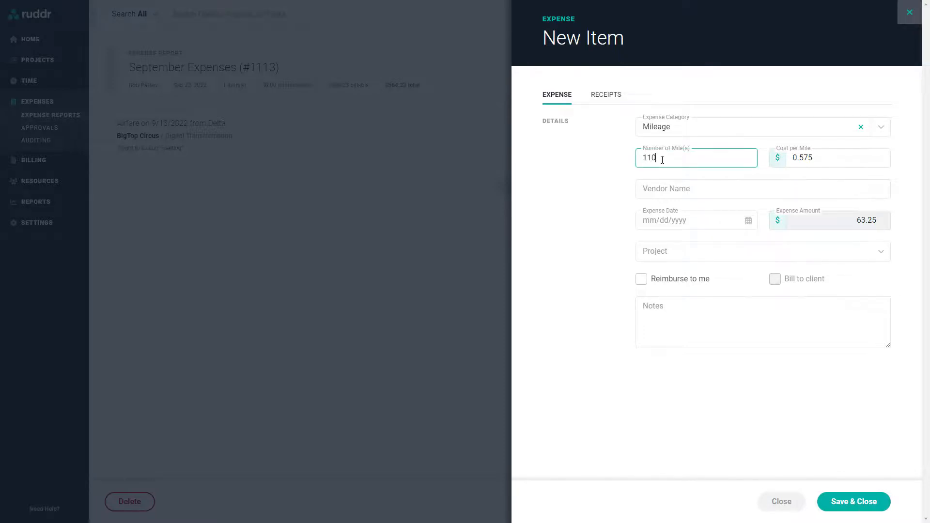
pyautogui.click(624, 167)
pyautogui.click(652, 220)
pyautogui.click(667, 320)
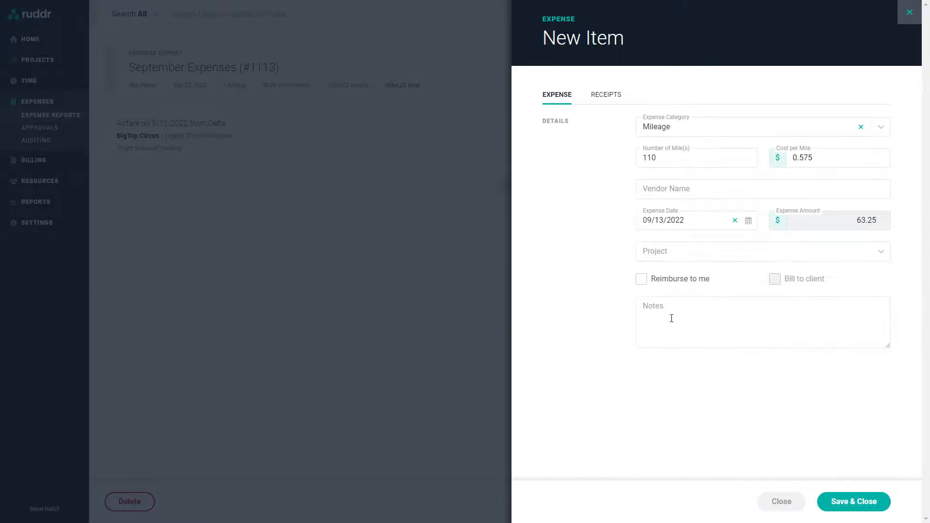
pyautogui.click(653, 251)
pyautogui.scroll(-4, 720, 332)
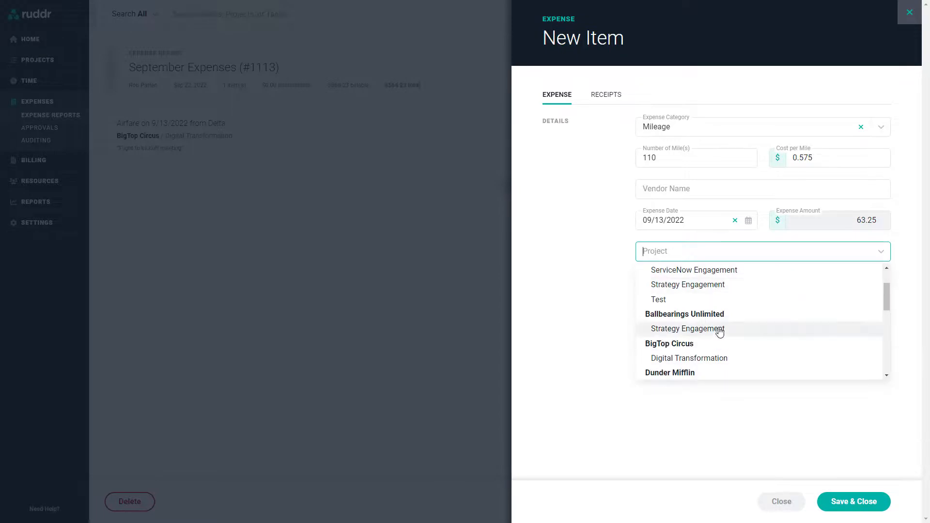
pyautogui.click(697, 311)
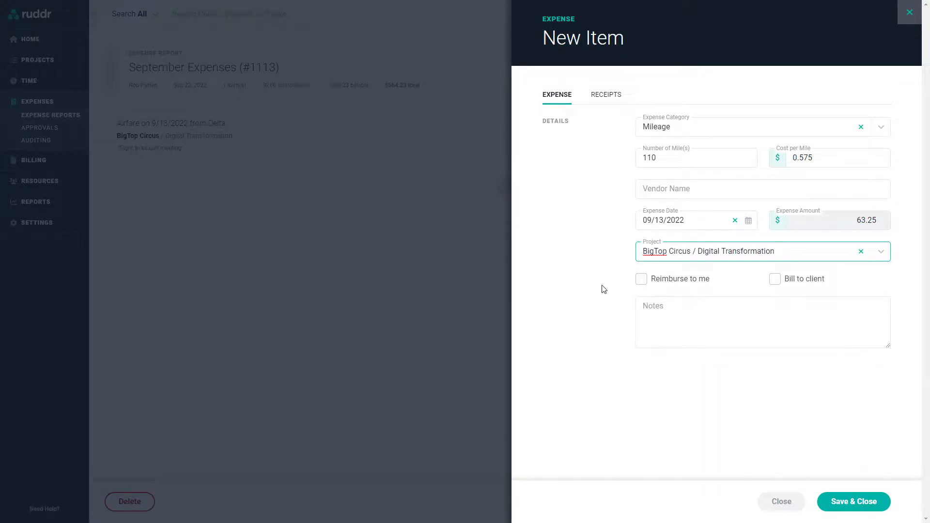
# Mark the mileage as billable to the client, add the note 'notes', and save the item
pyautogui.click(775, 280)
pyautogui.click(726, 280)
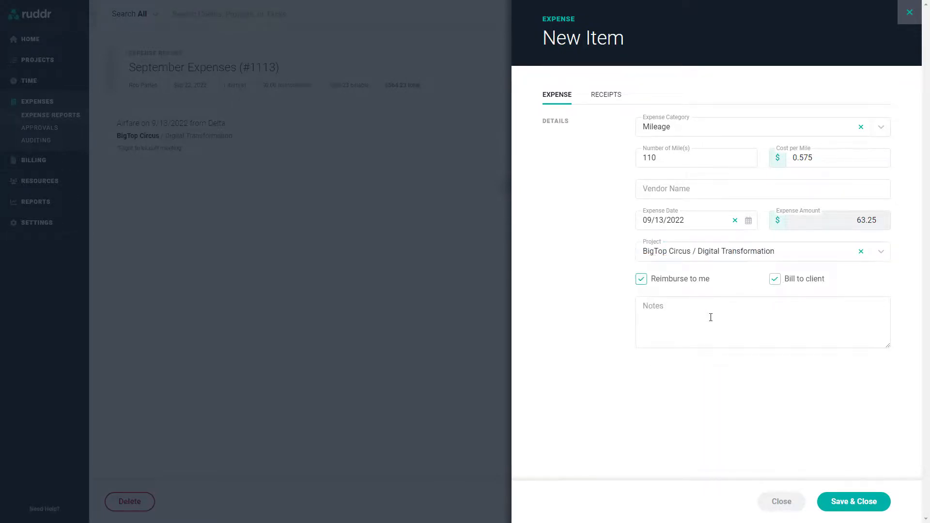
pyautogui.click(641, 280)
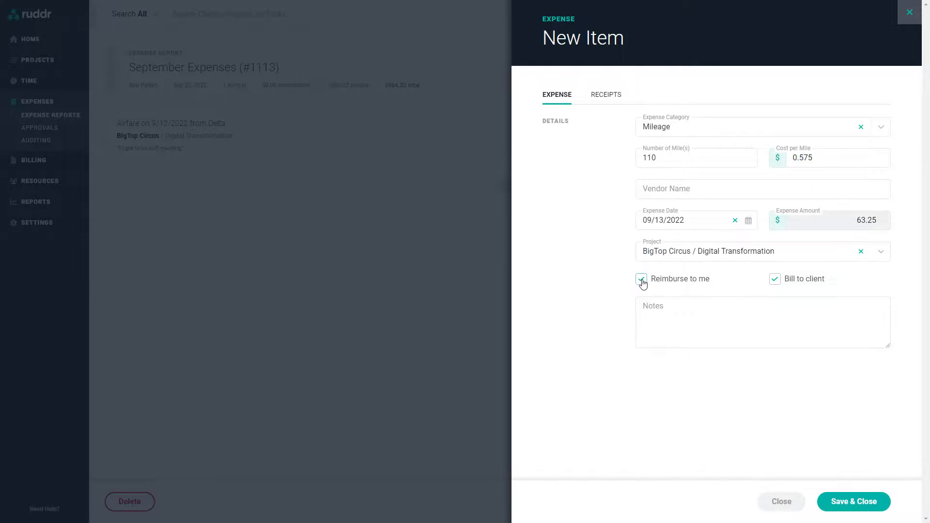
pyautogui.click(661, 313)
pyautogui.write('notes')
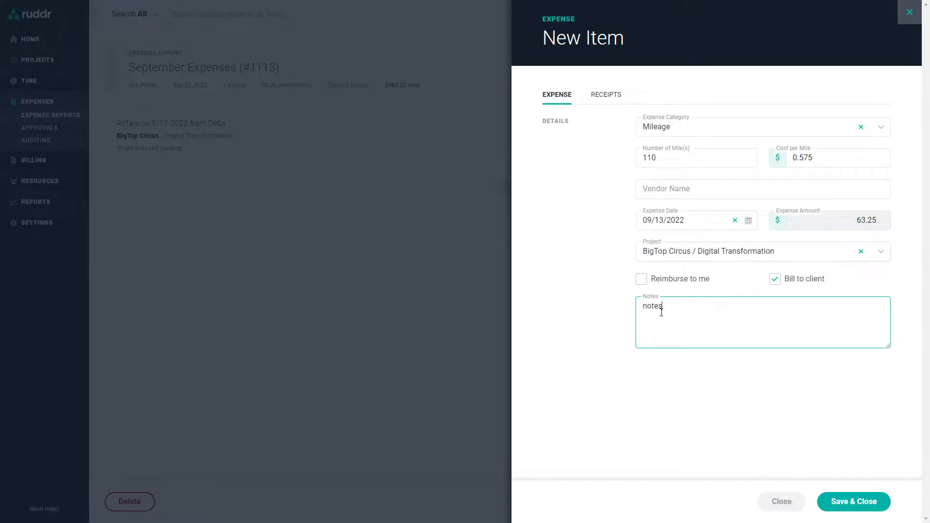
pyautogui.click(757, 409)
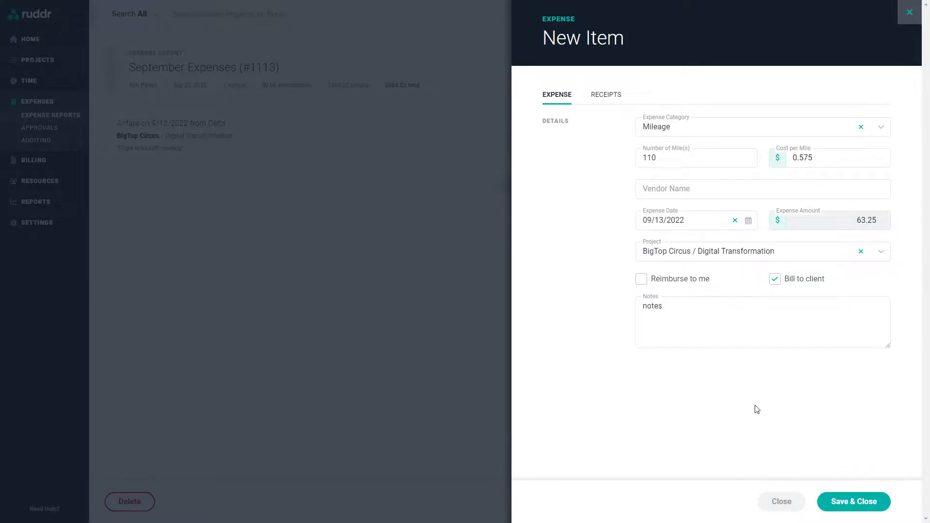
pyautogui.click(847, 503)
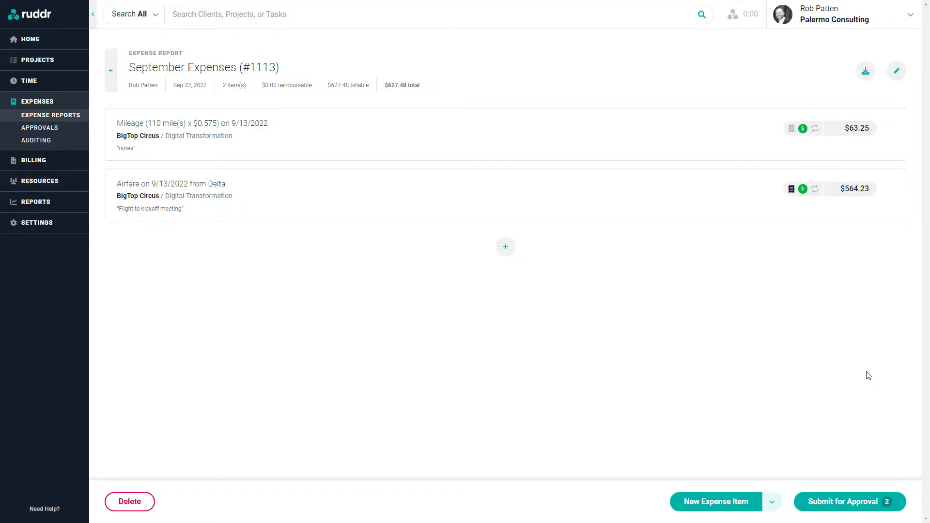
# Submit the September Expenses report #1113, totaling $627.48, for approval
pyautogui.click(843, 504)
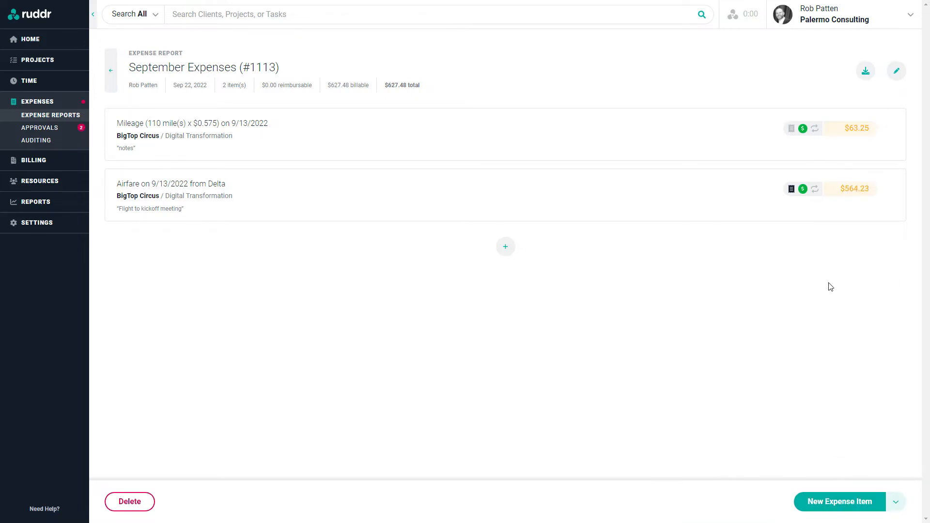
pyautogui.moveTo(848, 192)
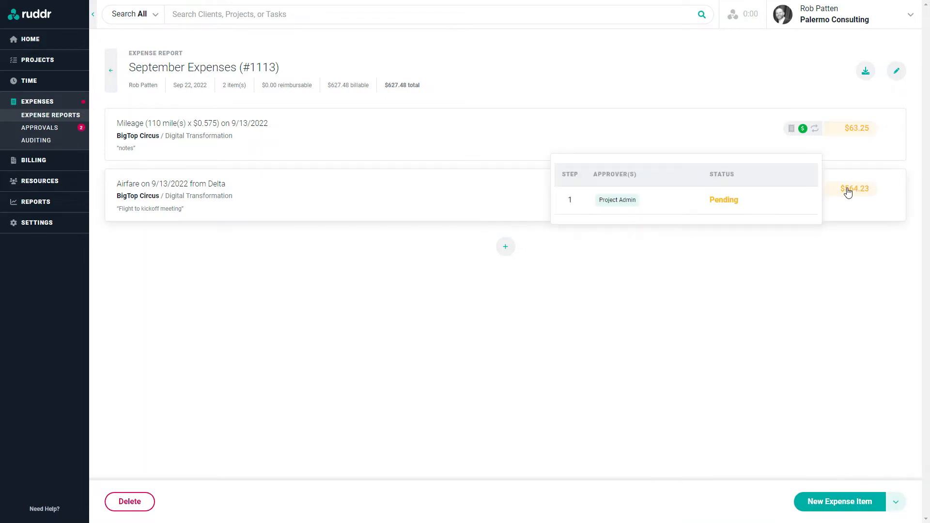
pyautogui.moveTo(855, 134)
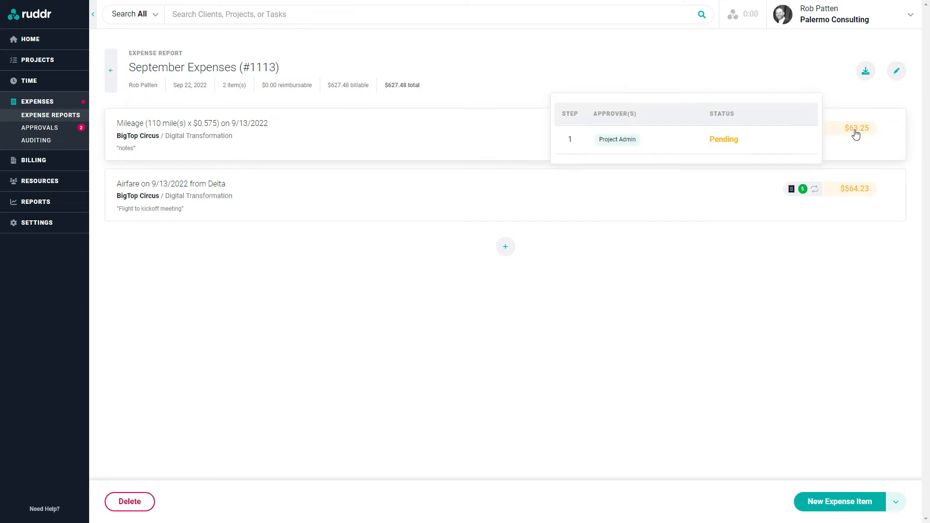